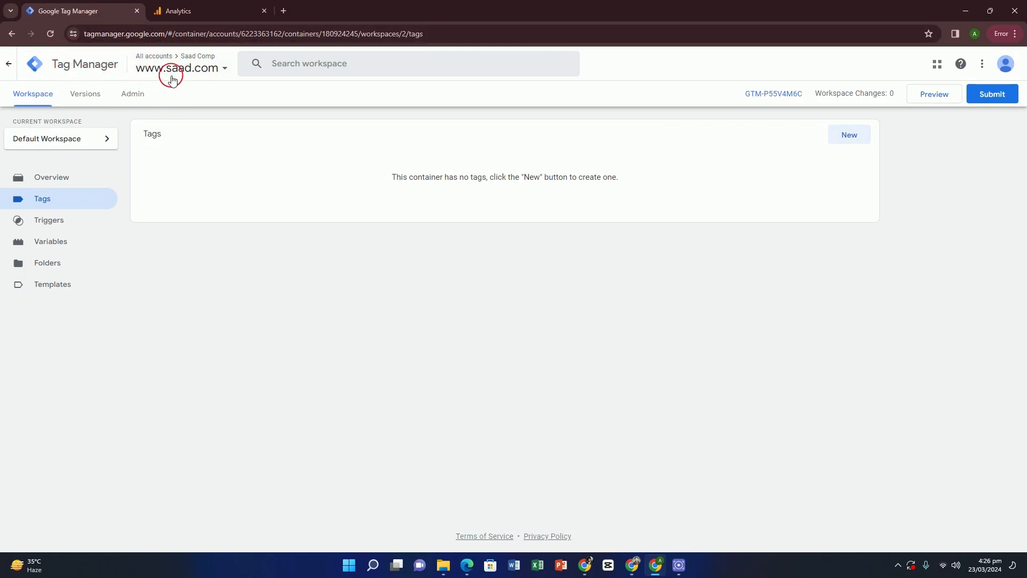
Copy the container's noscript body snippet from the Google Tag Manager installation instructions and close them.
click(67, 180)
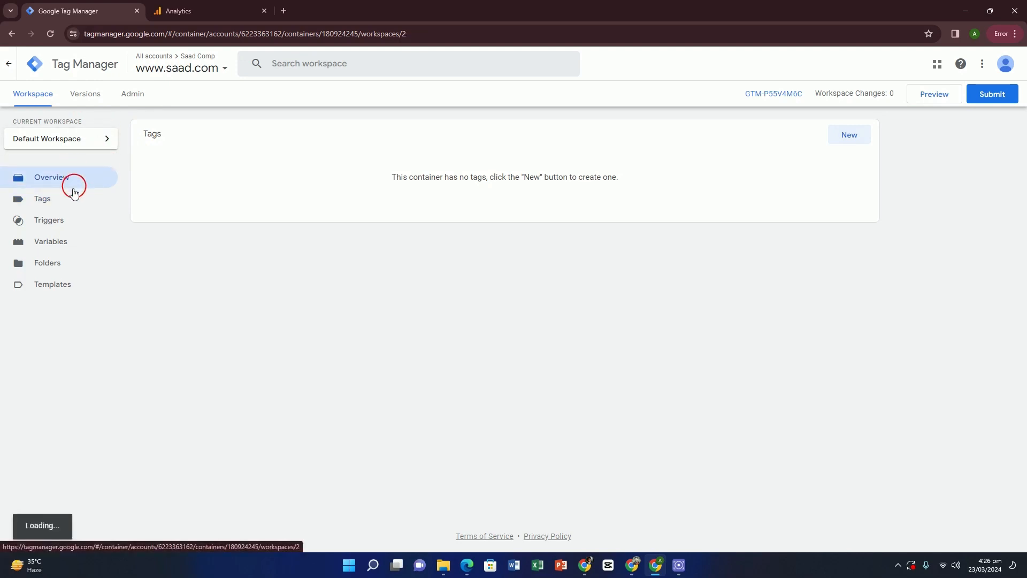
click(56, 201)
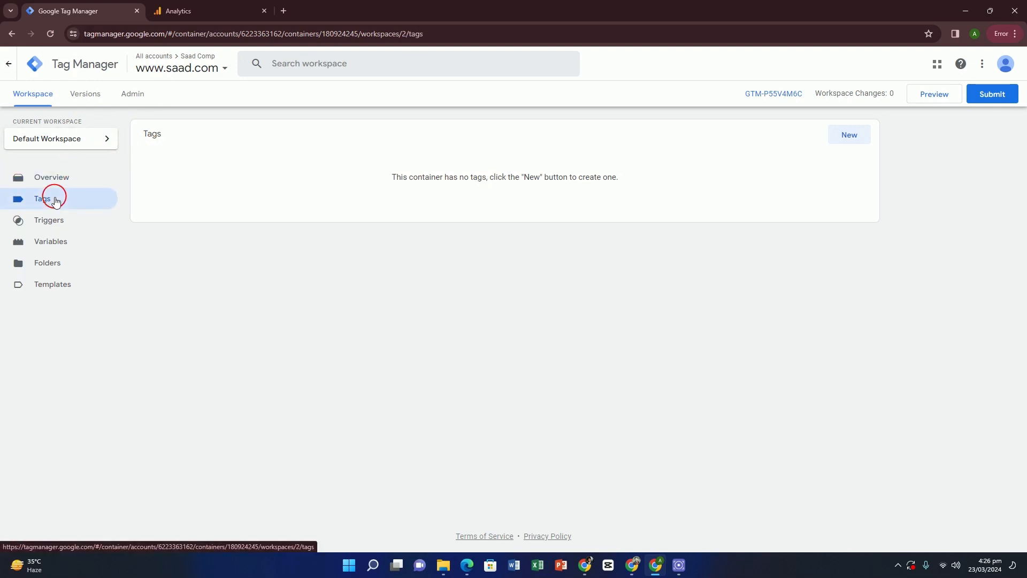
click(768, 94)
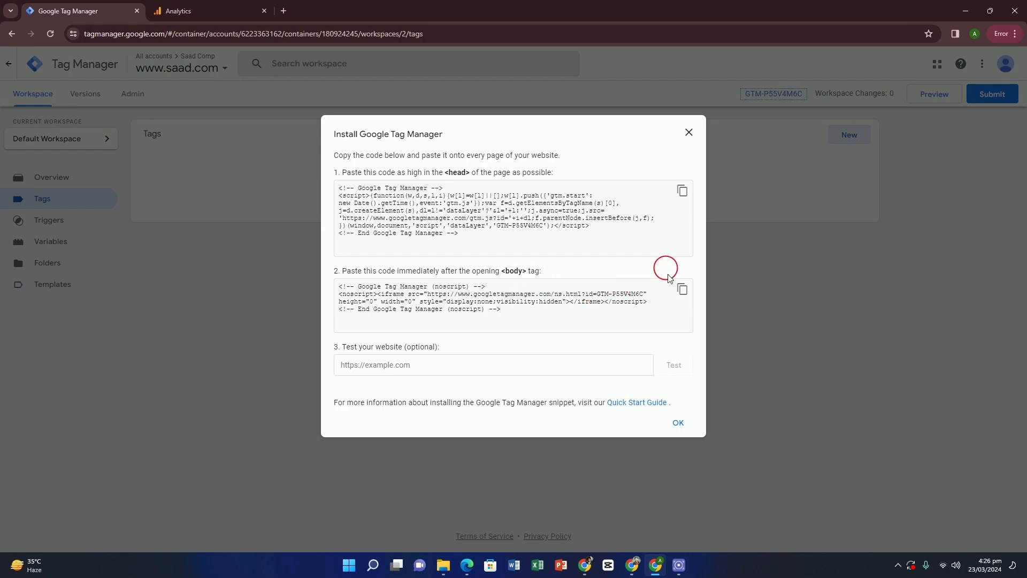
click(682, 289)
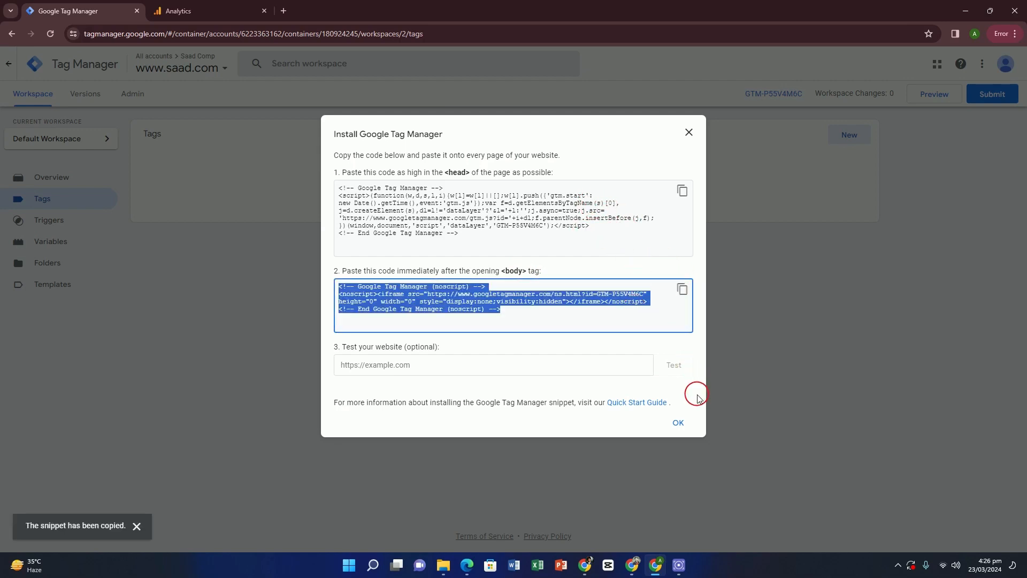
click(678, 422)
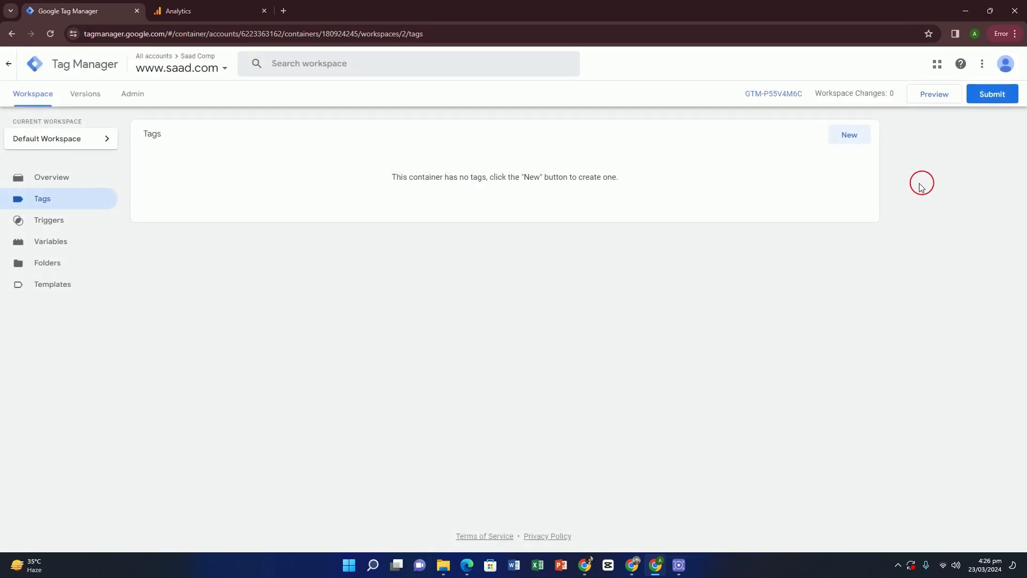
Open the container's preview mode in Tag Assistant, look at the website connection form, and close it.
click(928, 99)
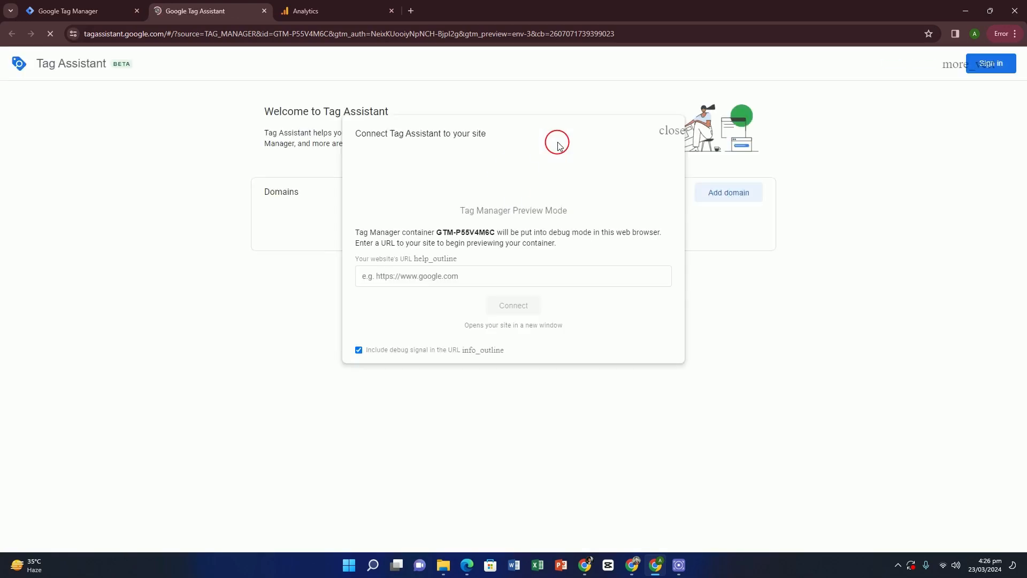
click(475, 268)
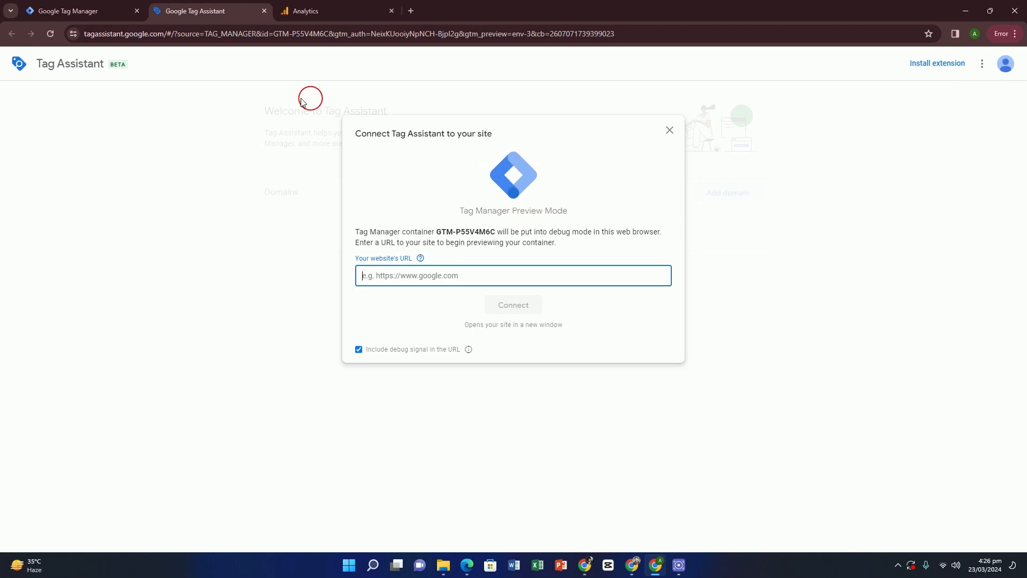
click(264, 11)
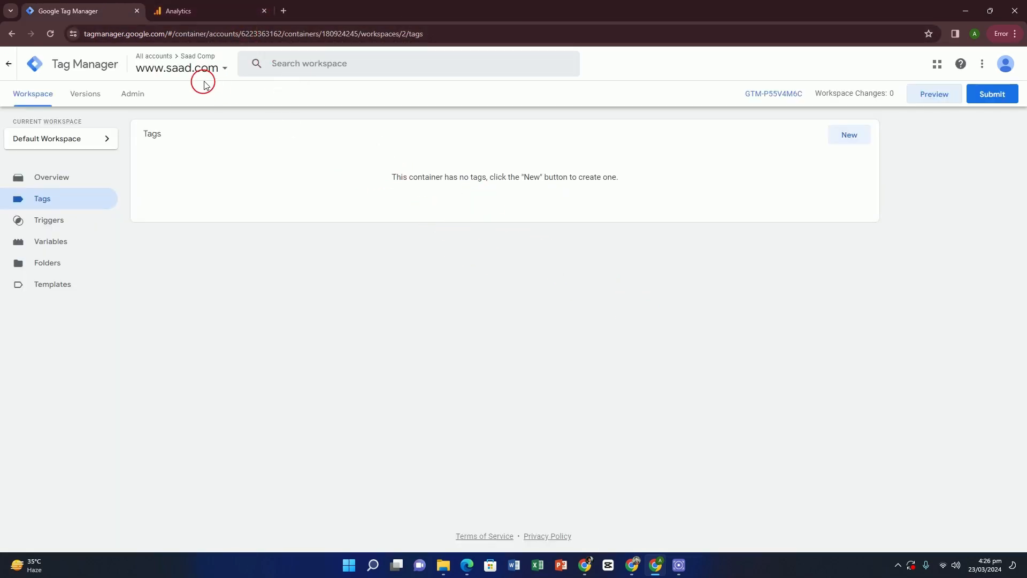
Switch to Google Analytics, enter the name for the new account, and continue to property creation.
click(202, 12)
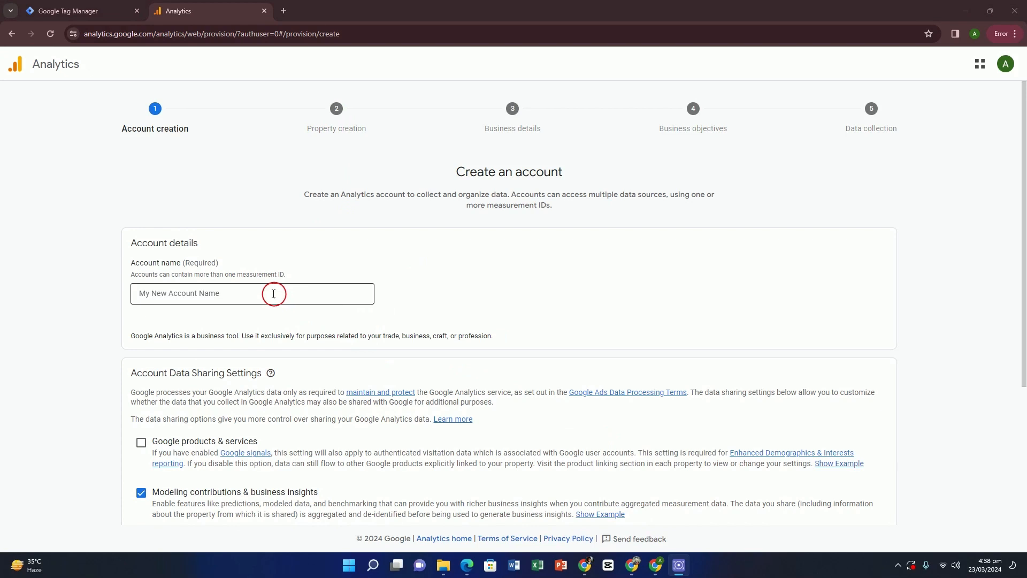
click(265, 293)
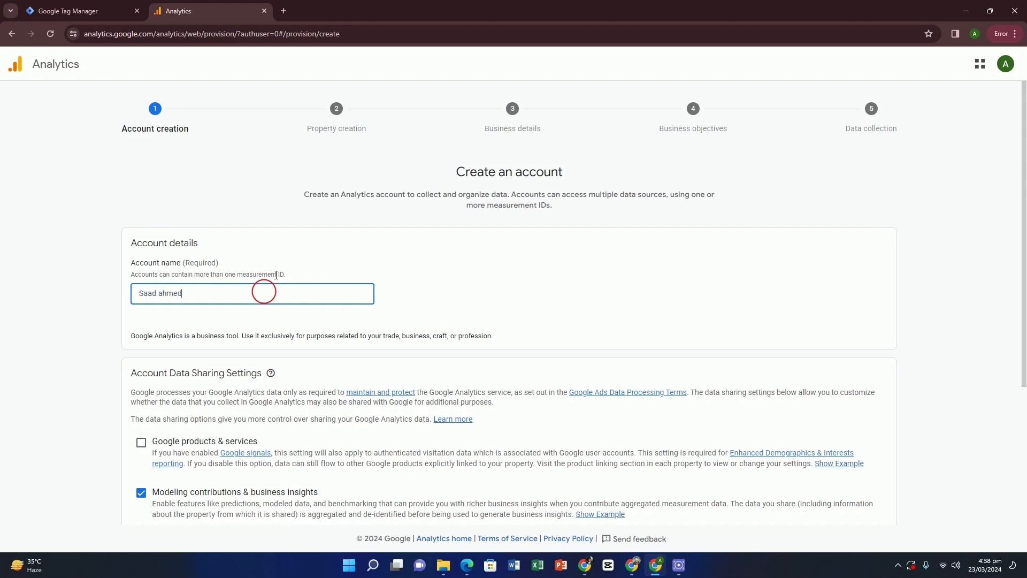
scroll(470, 206, down, 4)
click(143, 493)
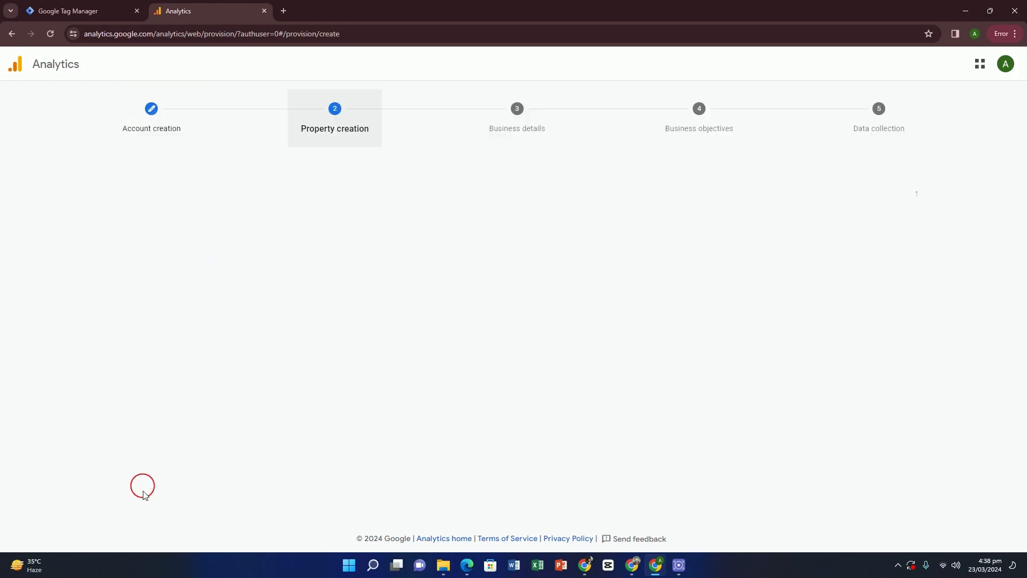
Name the property "Saaad property", keep the United States time zone and US Dollar currency, and continue to the business details.
click(421, 287)
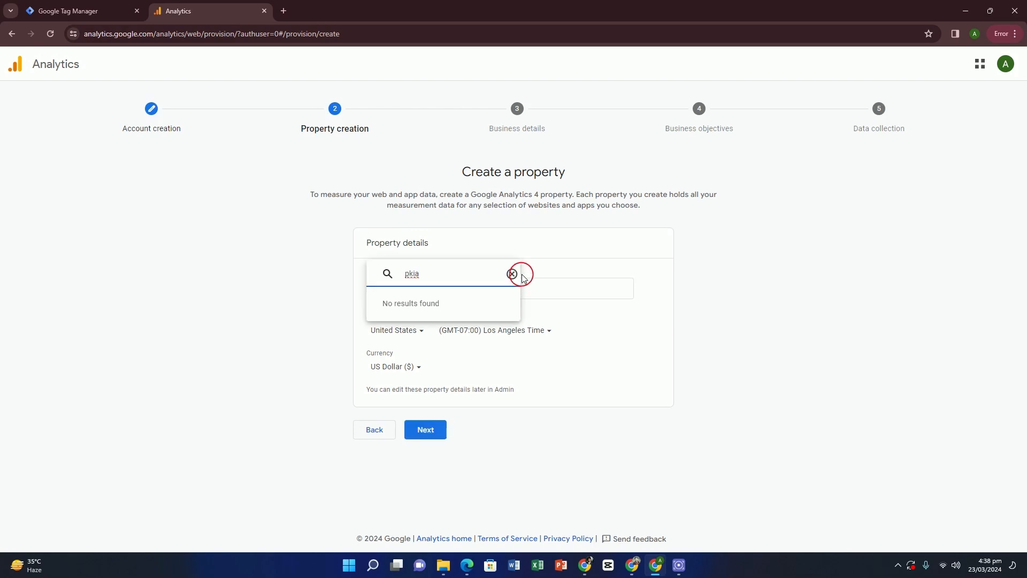
click(512, 274)
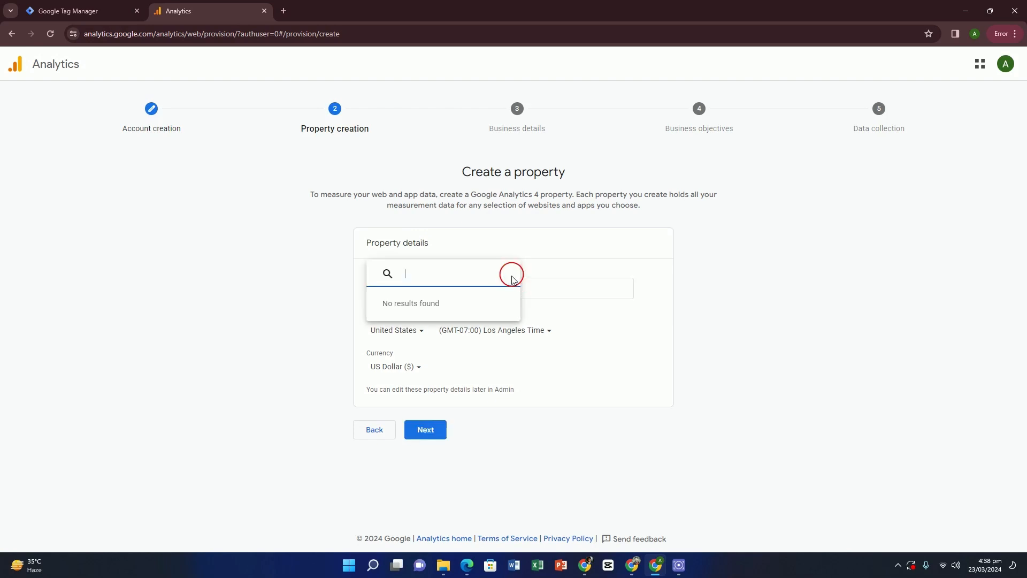
click(465, 381)
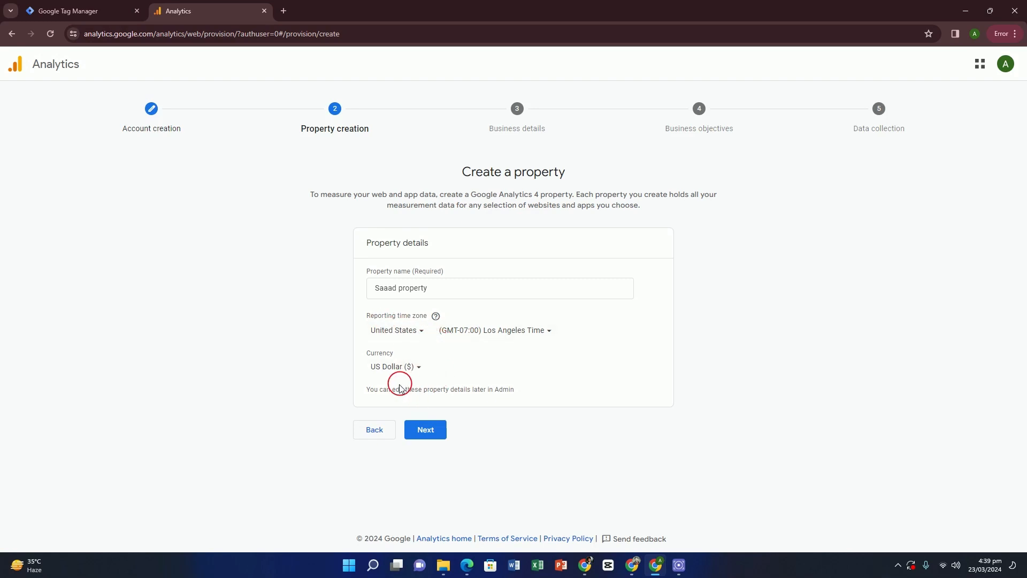
click(426, 431)
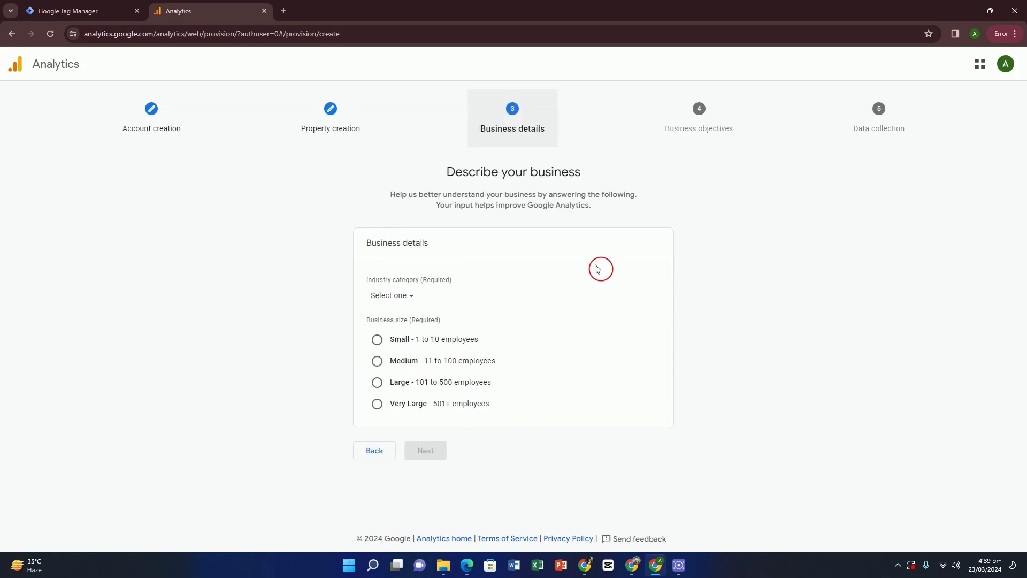
Set the industry category to Home & Garden and the business size to Medium, and continue to the business objectives.
click(398, 299)
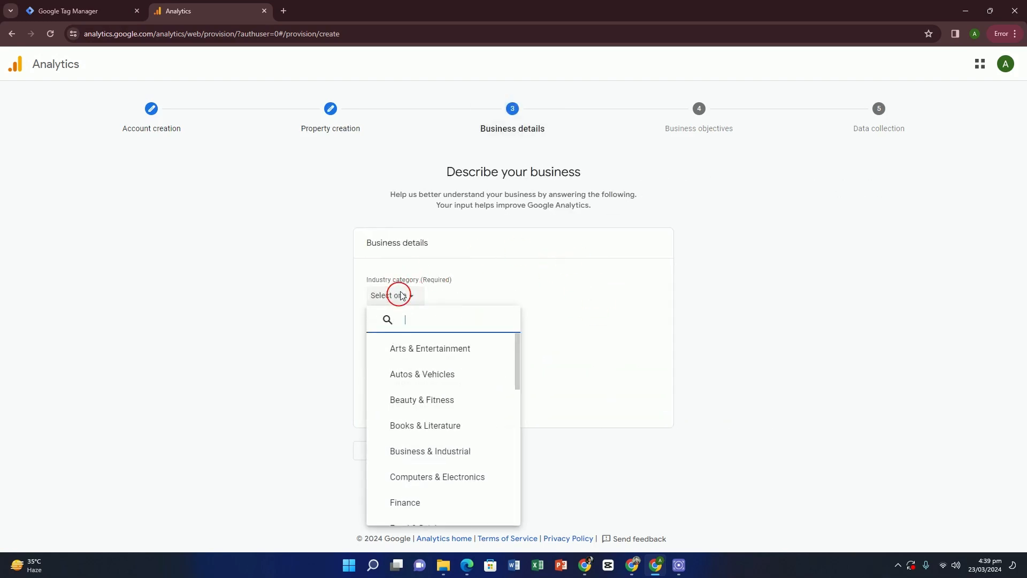
scroll(472, 378, down, 3)
scroll(455, 375, up, 1)
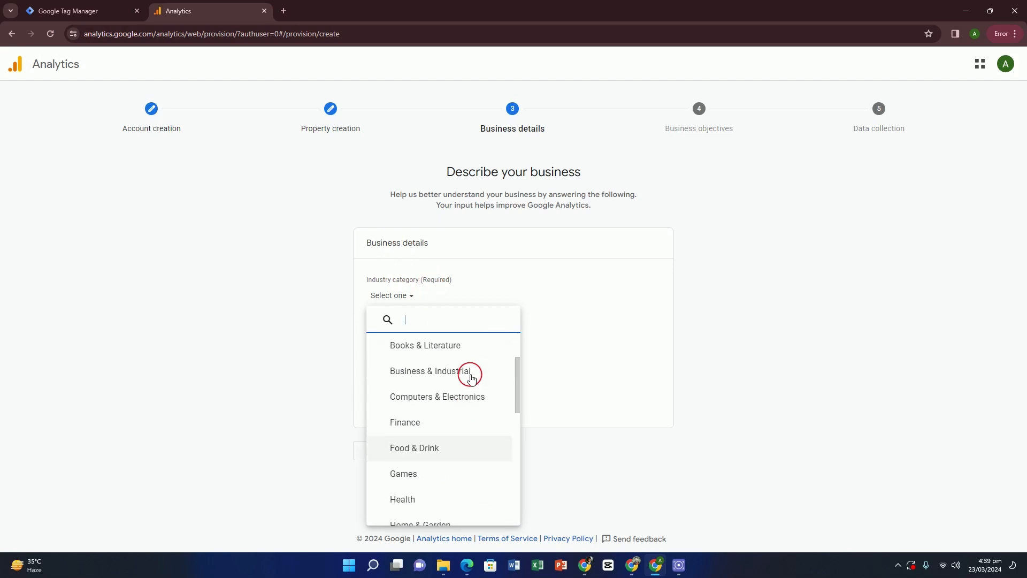
scroll(445, 395, down, 5)
scroll(455, 375, down, 2)
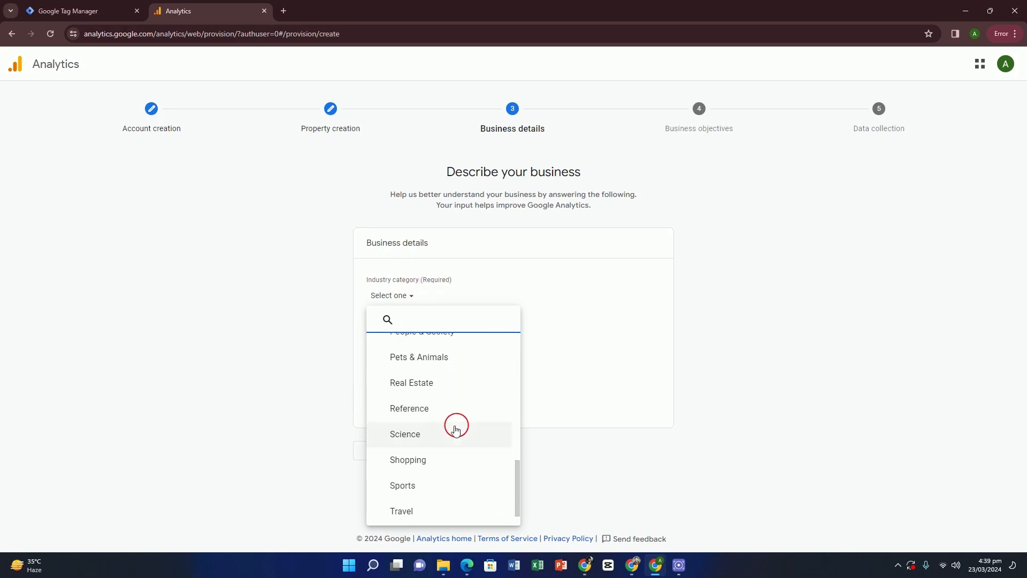
scroll(457, 467, up, 2)
scroll(442, 461, up, 2)
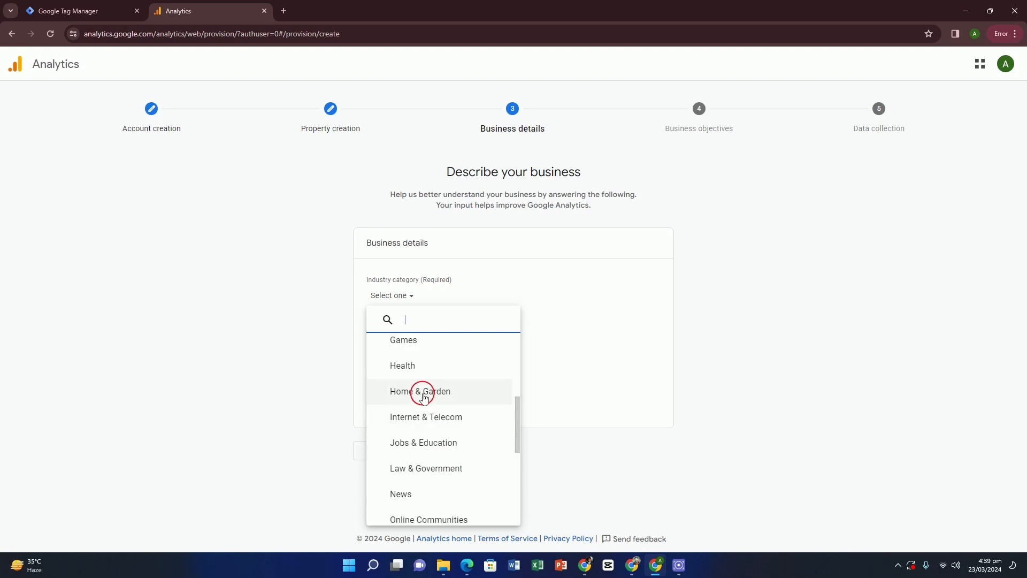
click(422, 326)
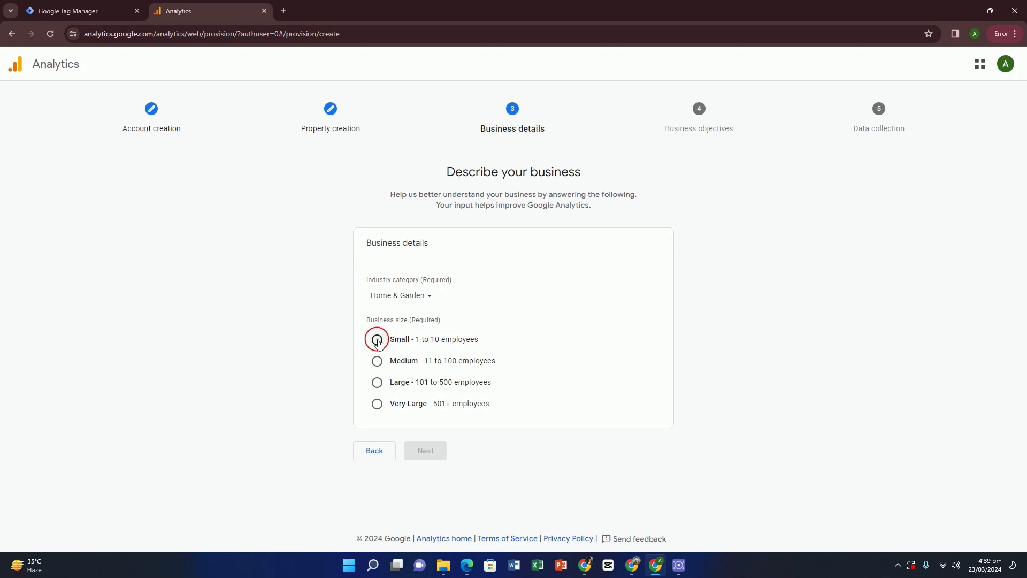
click(377, 360)
click(425, 450)
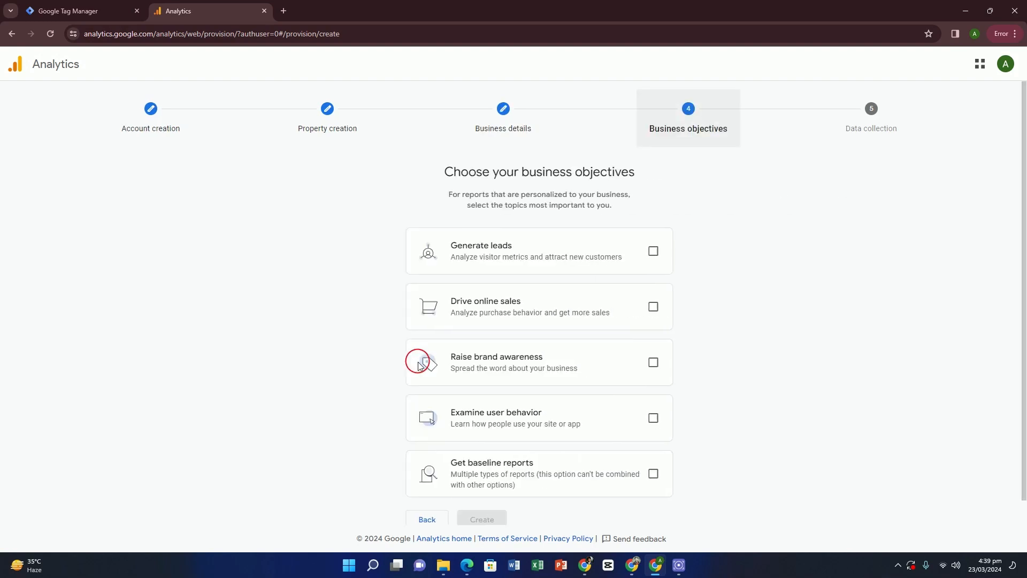
Select Examine user behavior and Raise brand awareness as the business objectives.
scroll(557, 266, down, 1)
scroll(556, 267, up, 1)
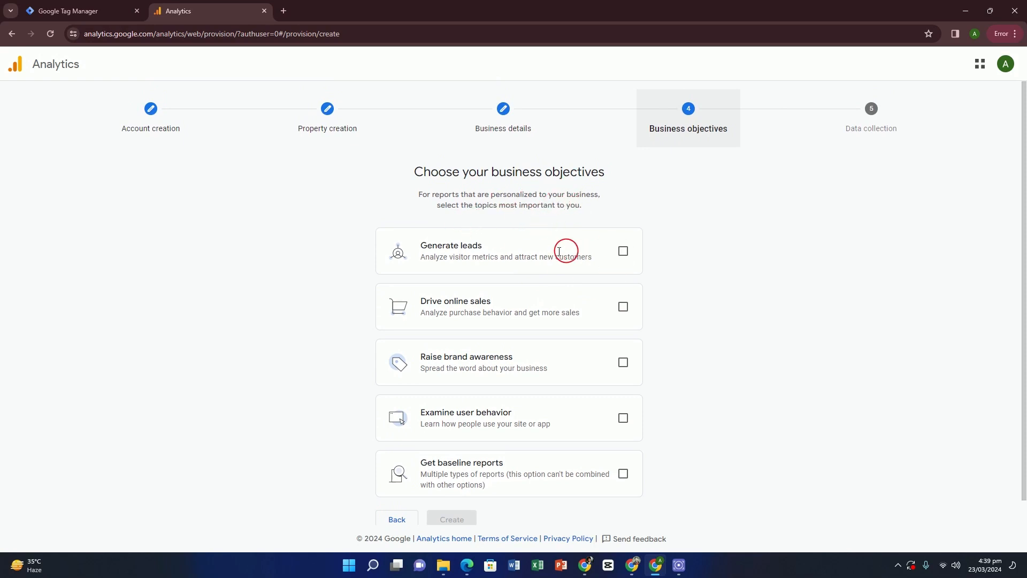
click(622, 416)
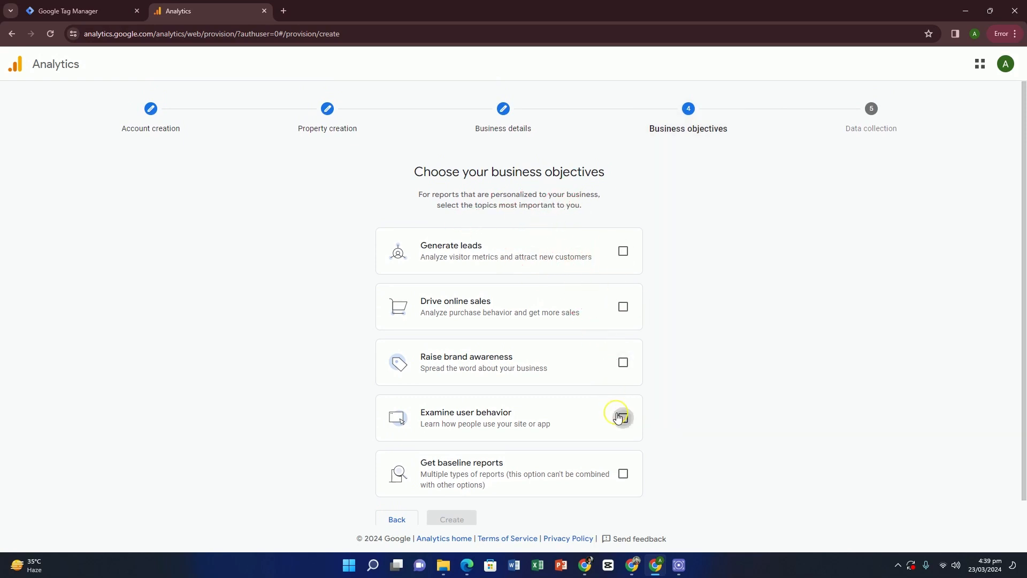
click(623, 362)
scroll(509, 428, down, 1)
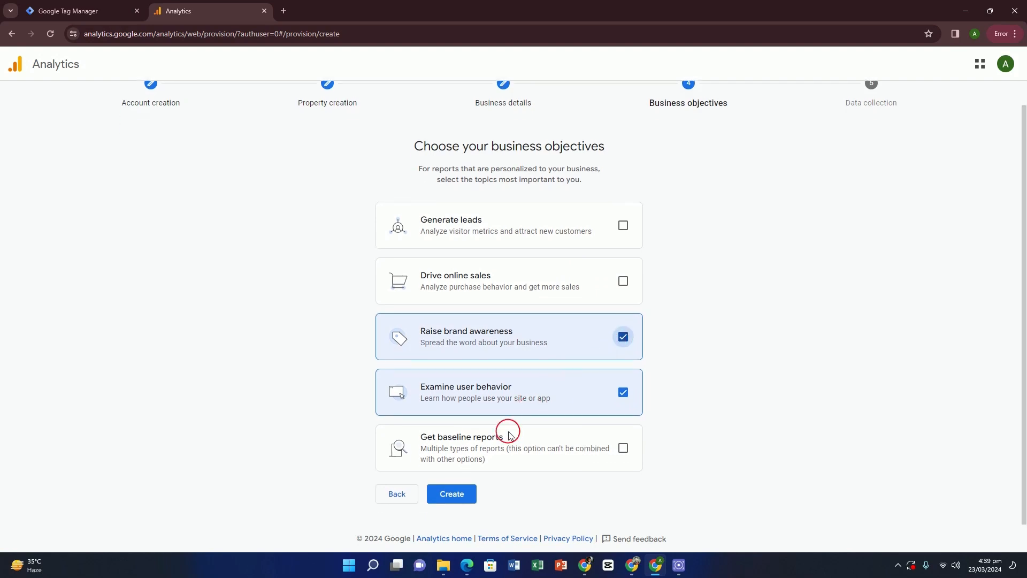
Create the Analytics account and property, accepting the Terms of Service Agreement for the United States.
click(454, 490)
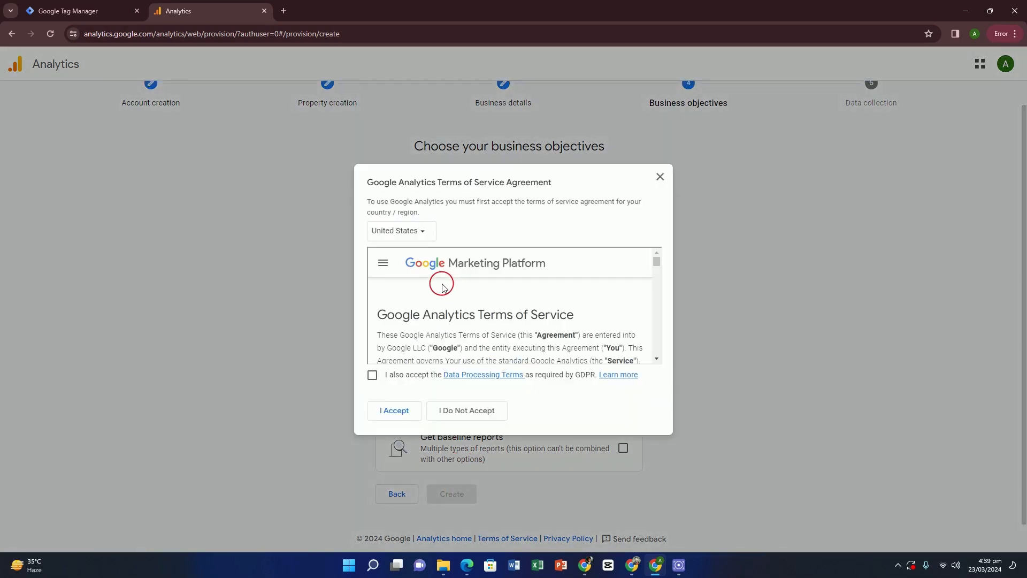
scroll(401, 332, down, 5)
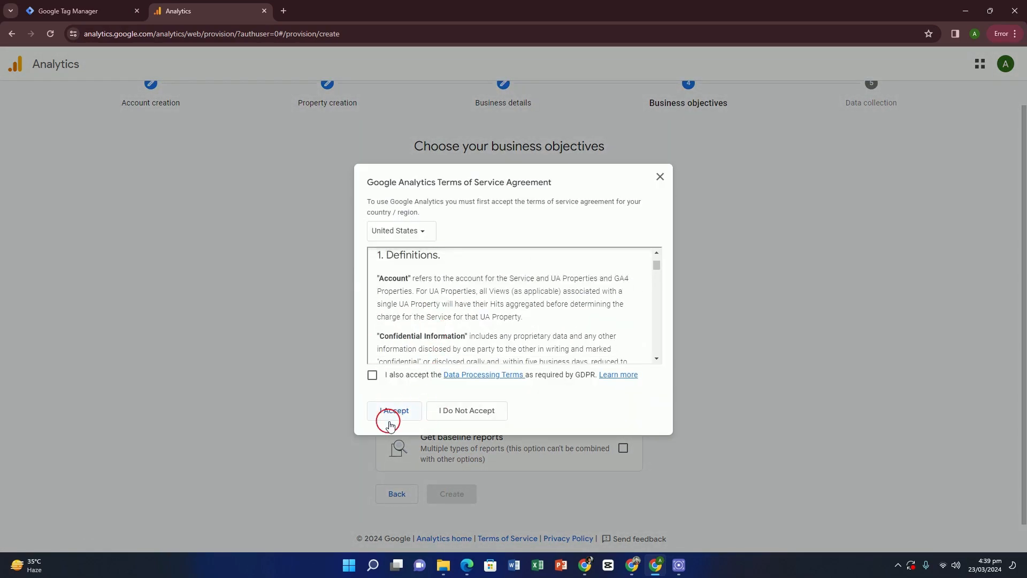
click(397, 416)
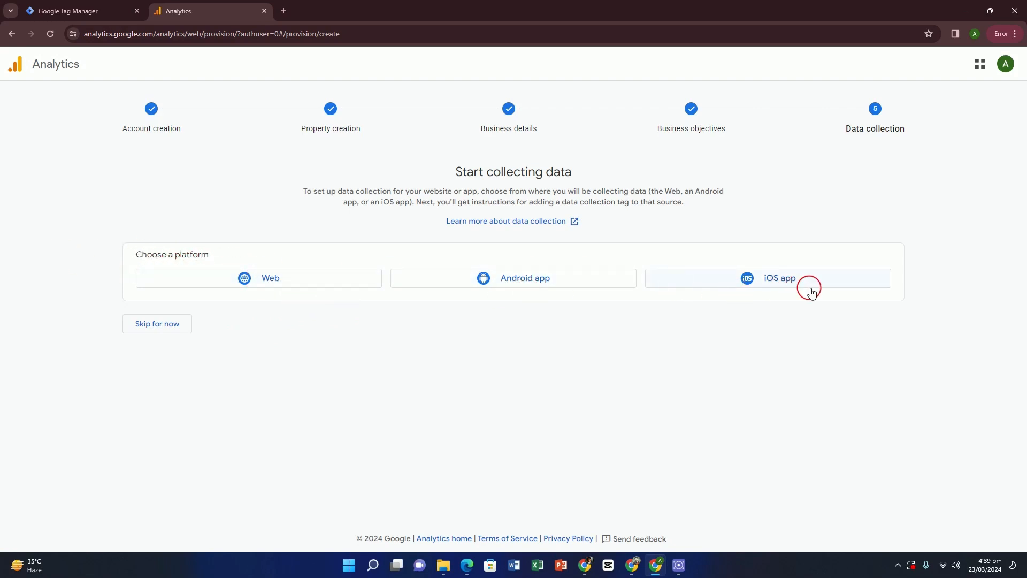
click(271, 281)
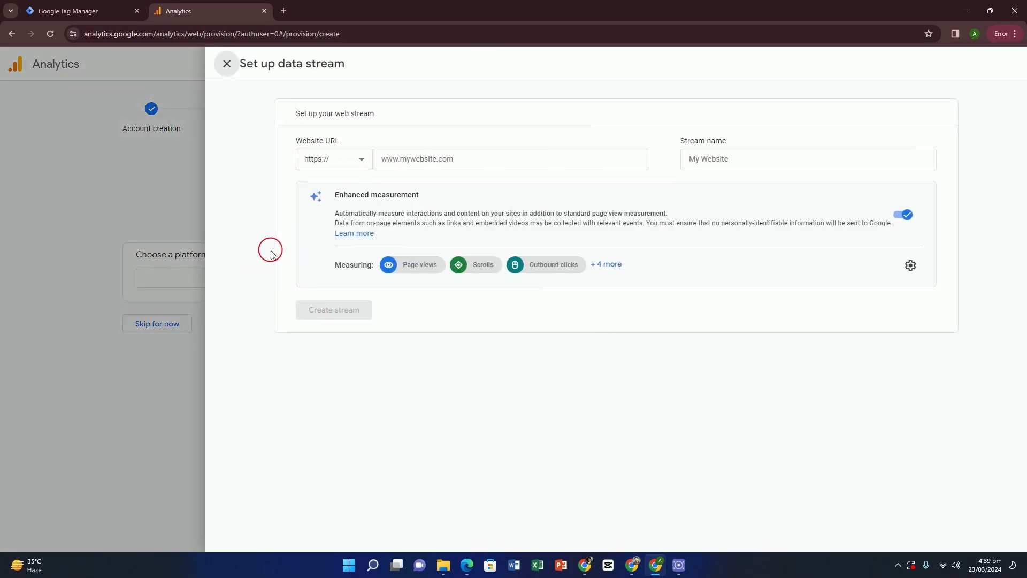
click(456, 163)
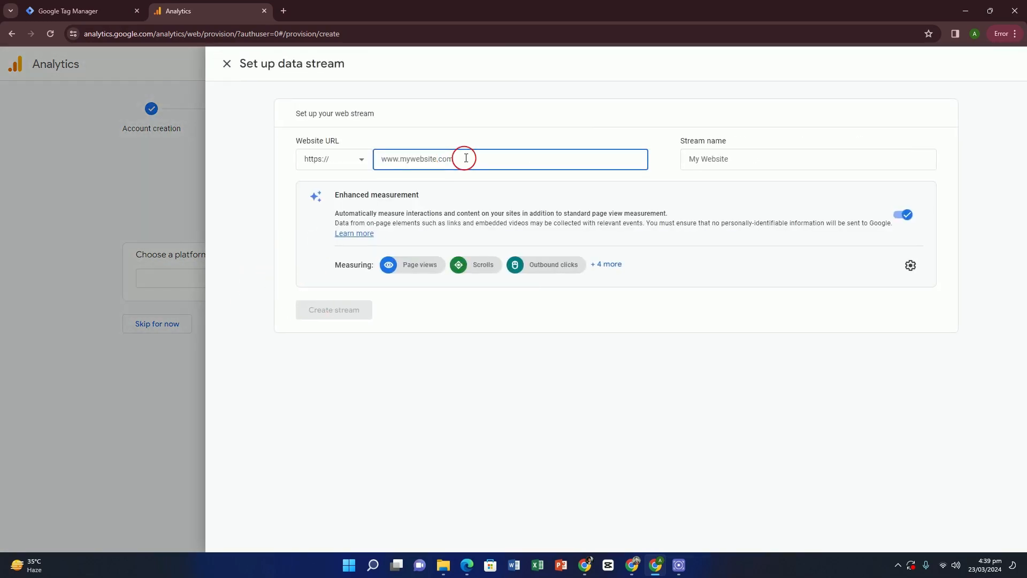
text(www.saad)
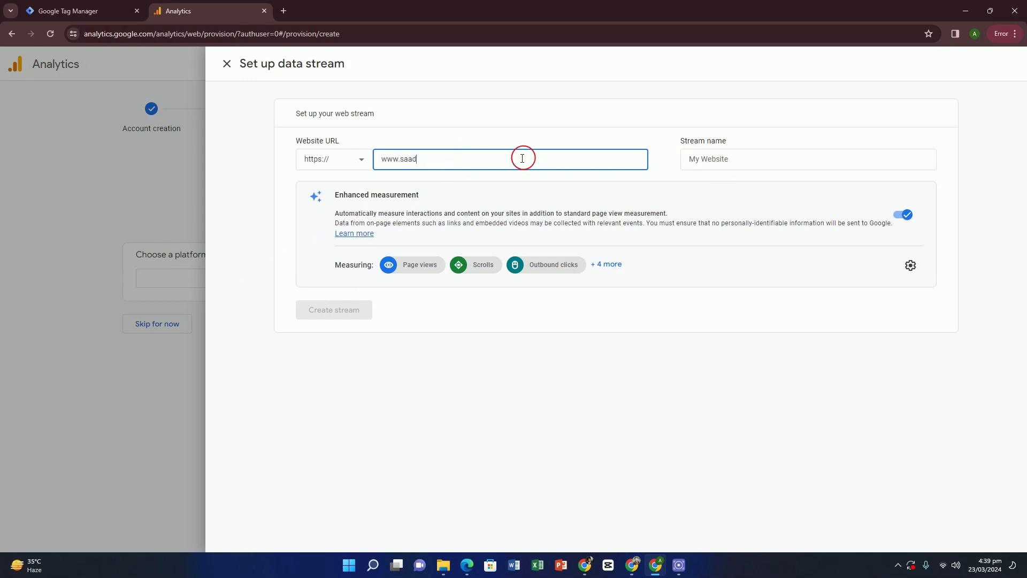
text(.com)
key(Tab)
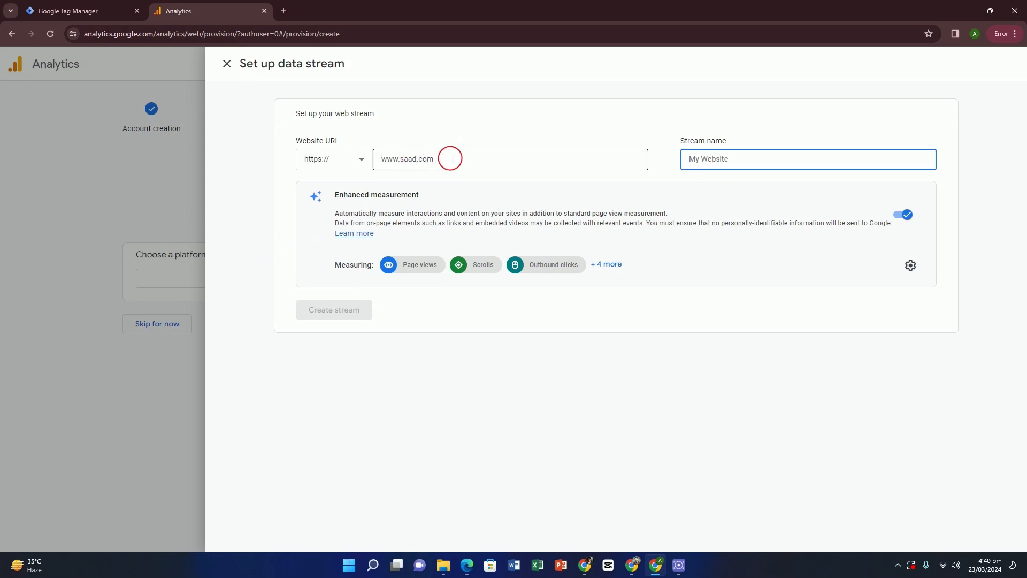
drag(452, 159, 403, 159)
key(ctrl+c)
key(Tab)
key(ctrl+v)
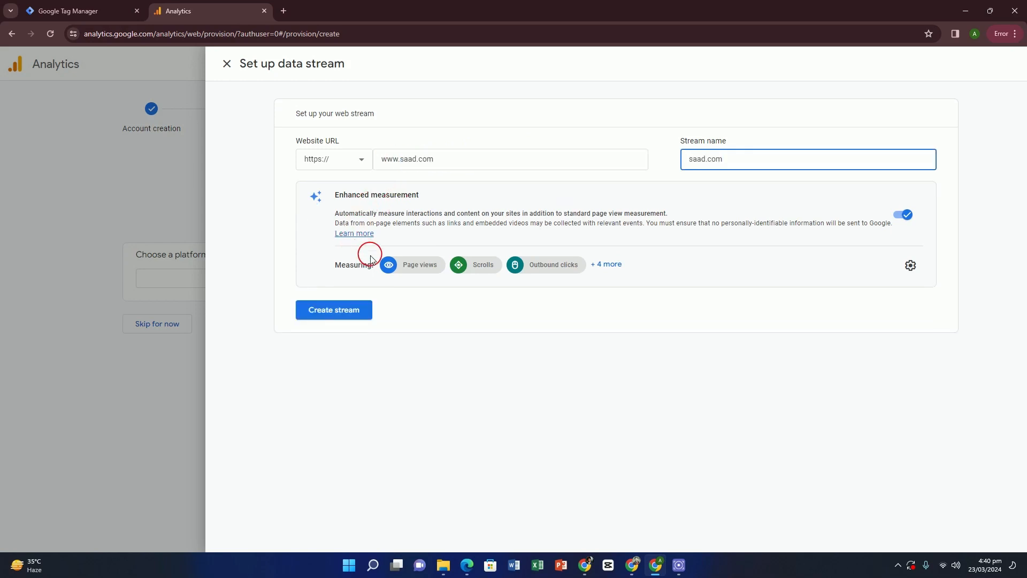
Create the web stream and copy its measurement ID.
click(356, 313)
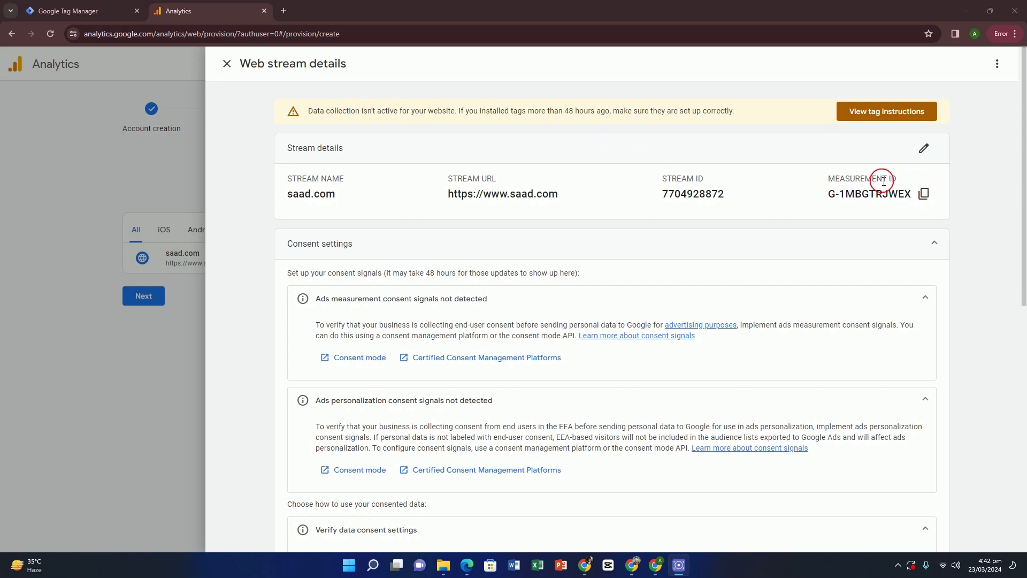
click(923, 194)
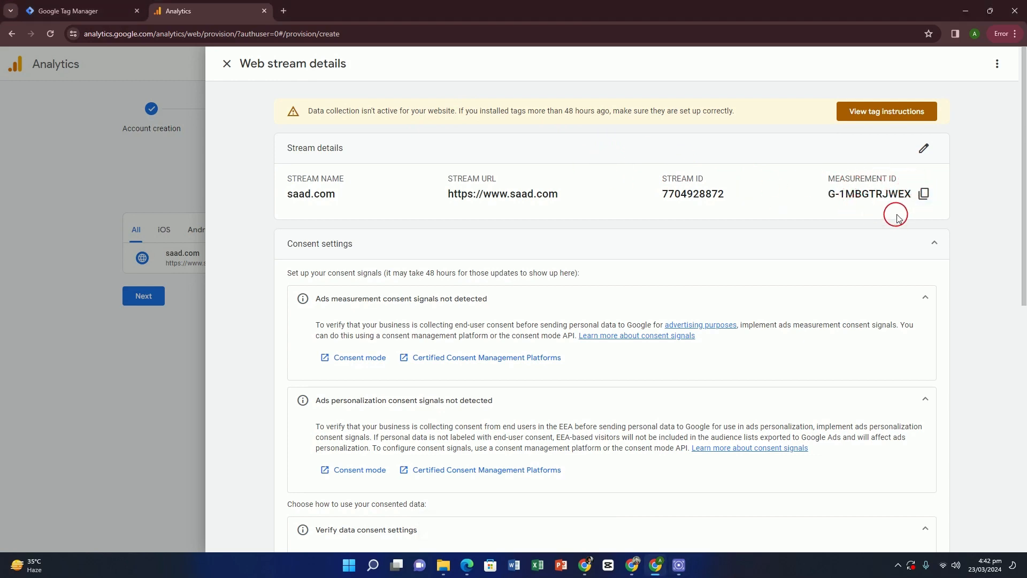
click(924, 195)
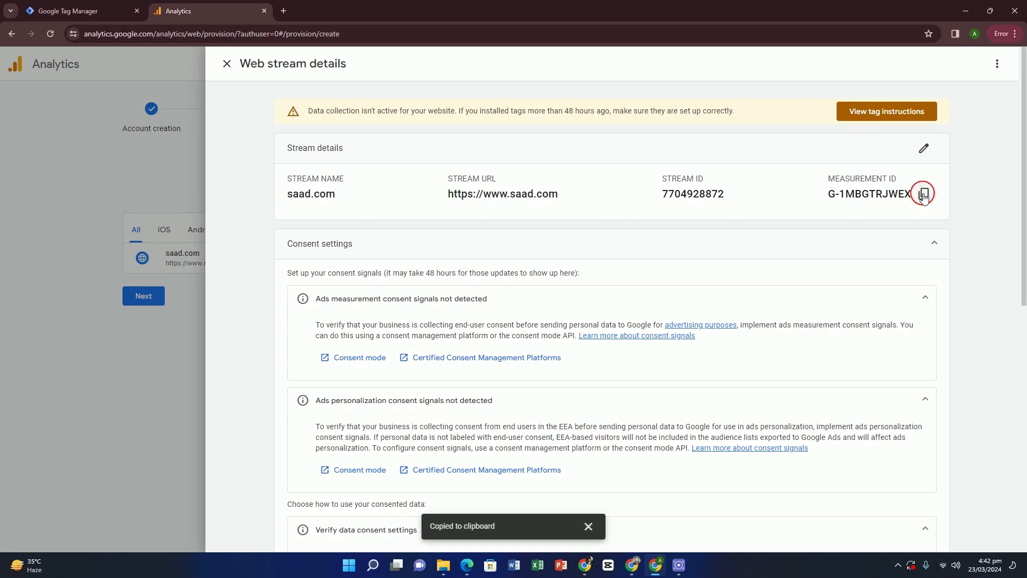
Switch to Google Tag Manager and start a new tag named GA in the default workspace.
click(75, 12)
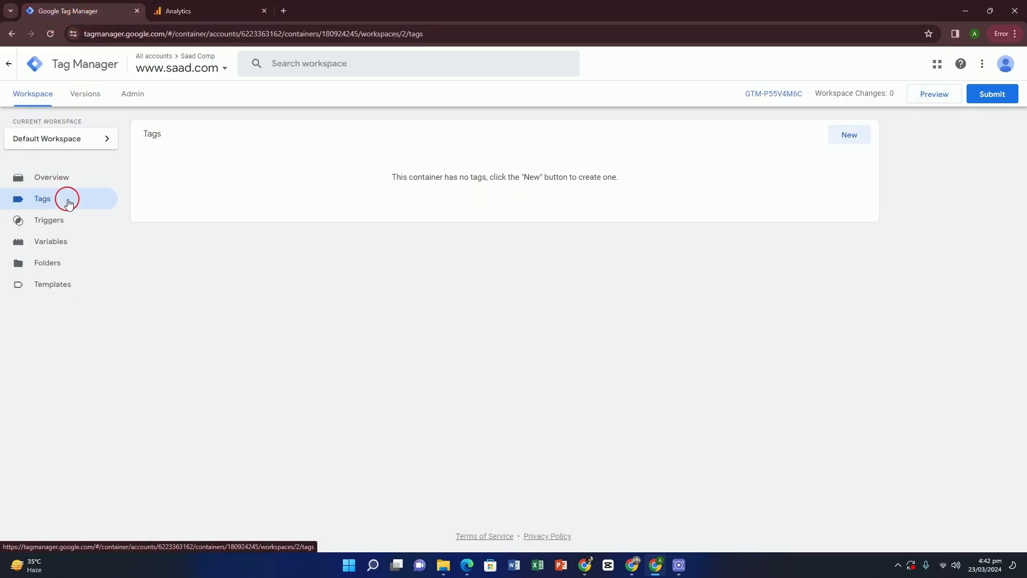
click(849, 136)
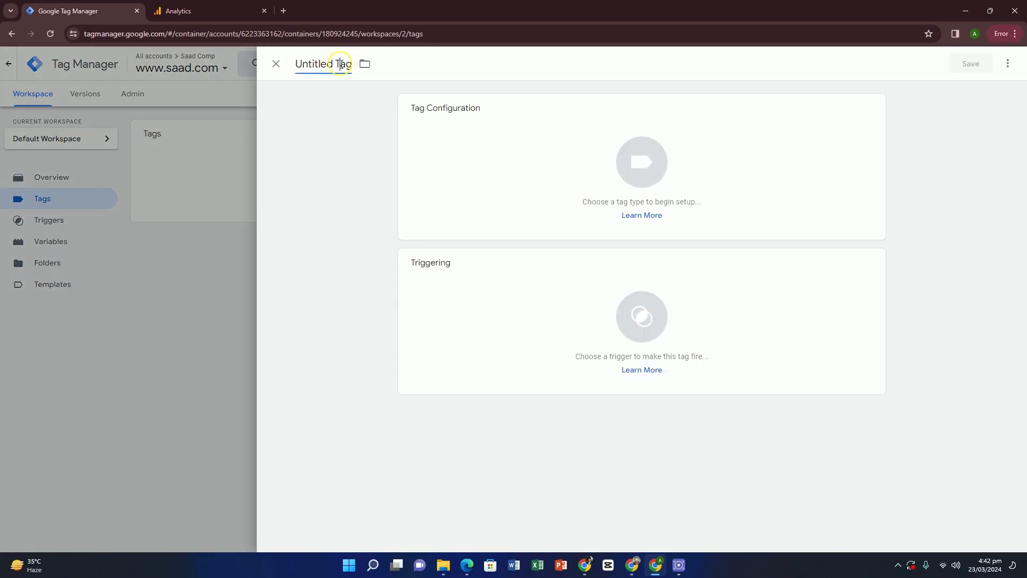
drag(341, 64, 301, 55)
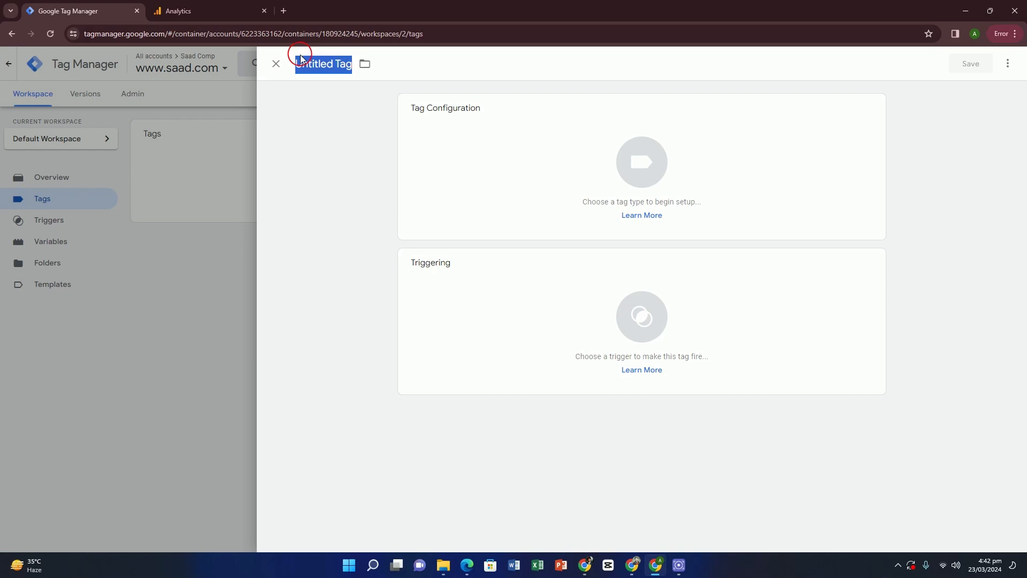
text(GA)
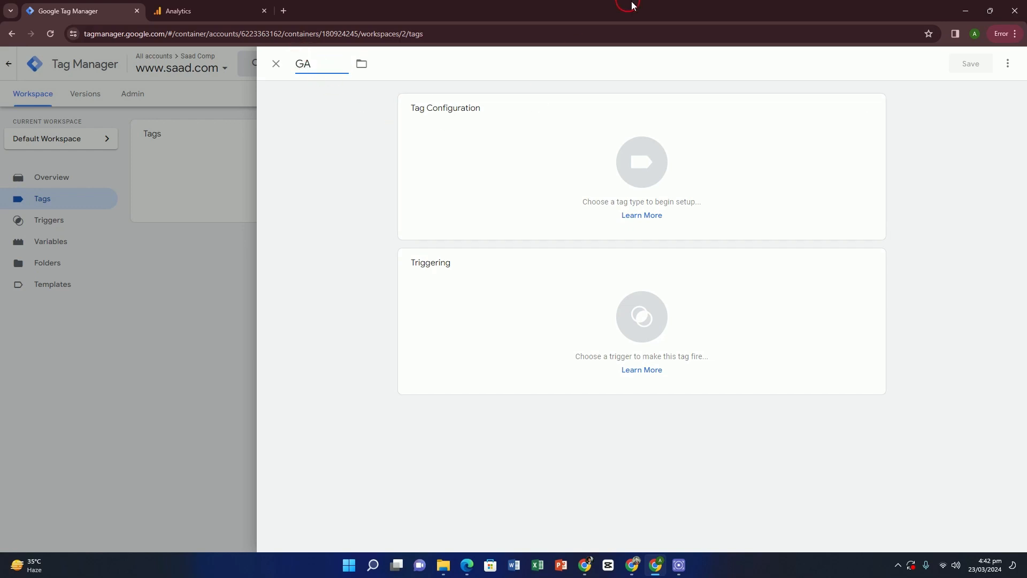
Set the tag type to Google Analytics: GA4 Event and enter the copied measurement ID.
click(873, 106)
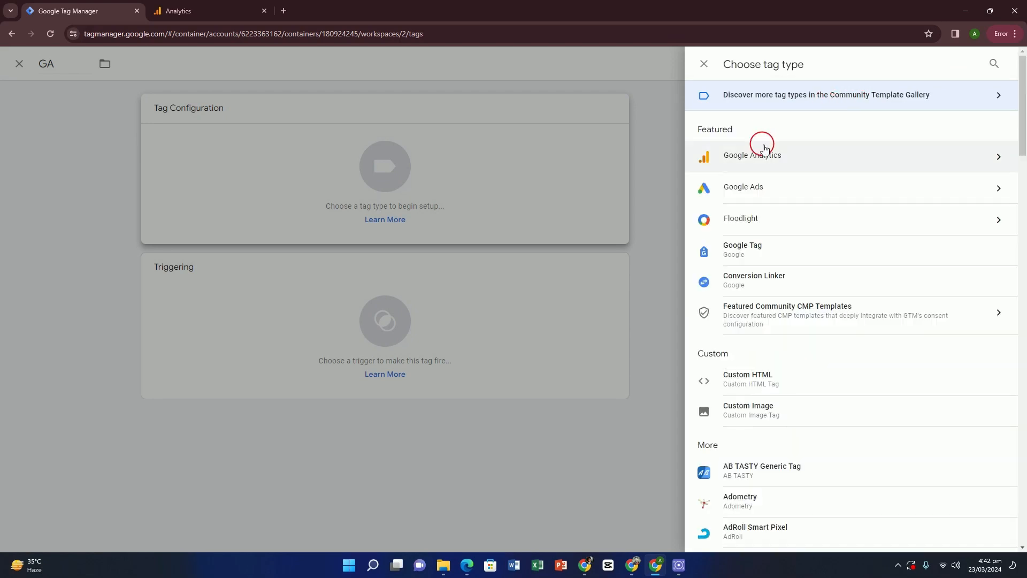
click(772, 160)
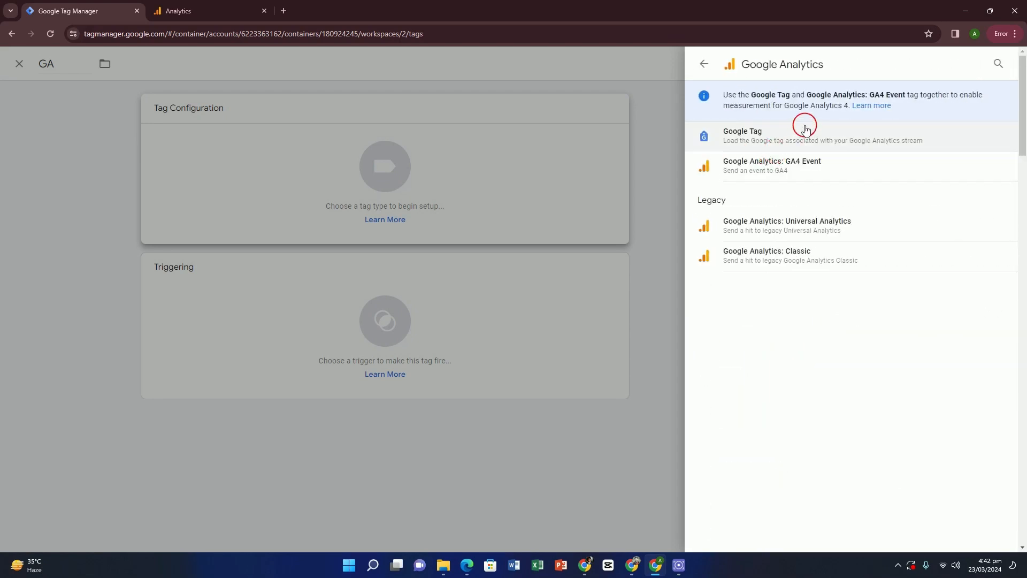
click(785, 166)
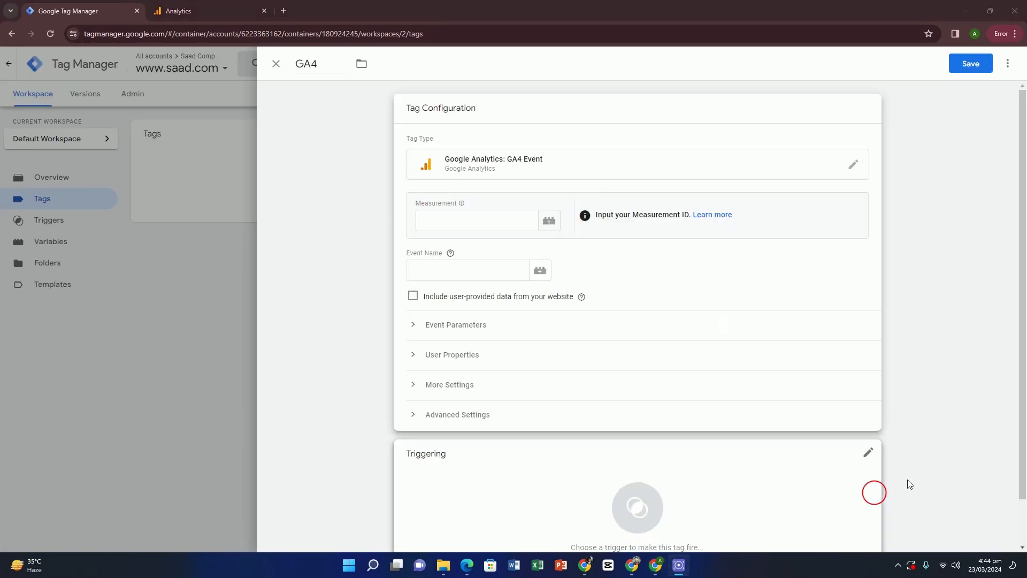
click(464, 220)
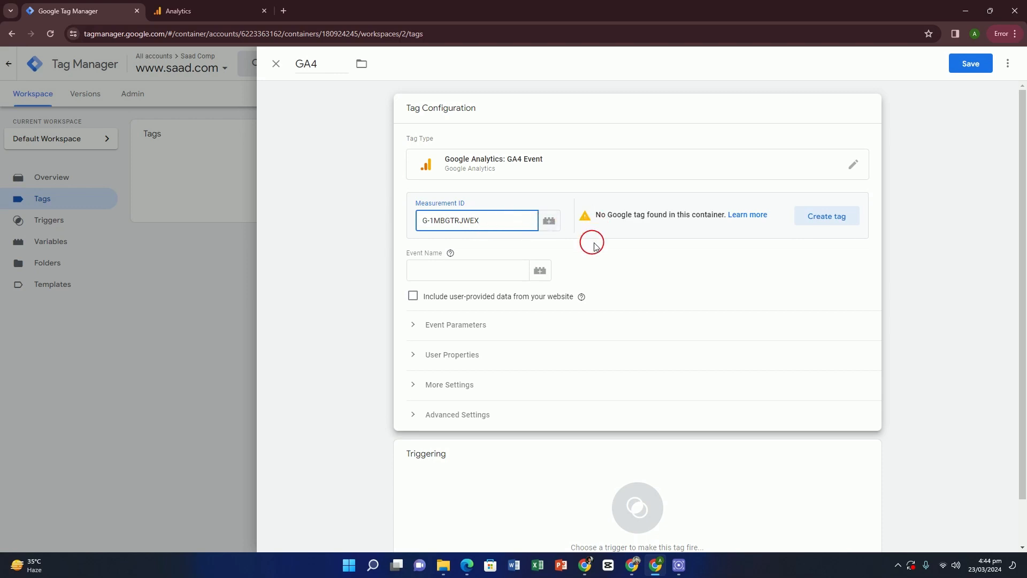
Create the missing Google tag for this measurement ID, name it Ga and save it with the Initialization - All Pages trigger.
click(815, 218)
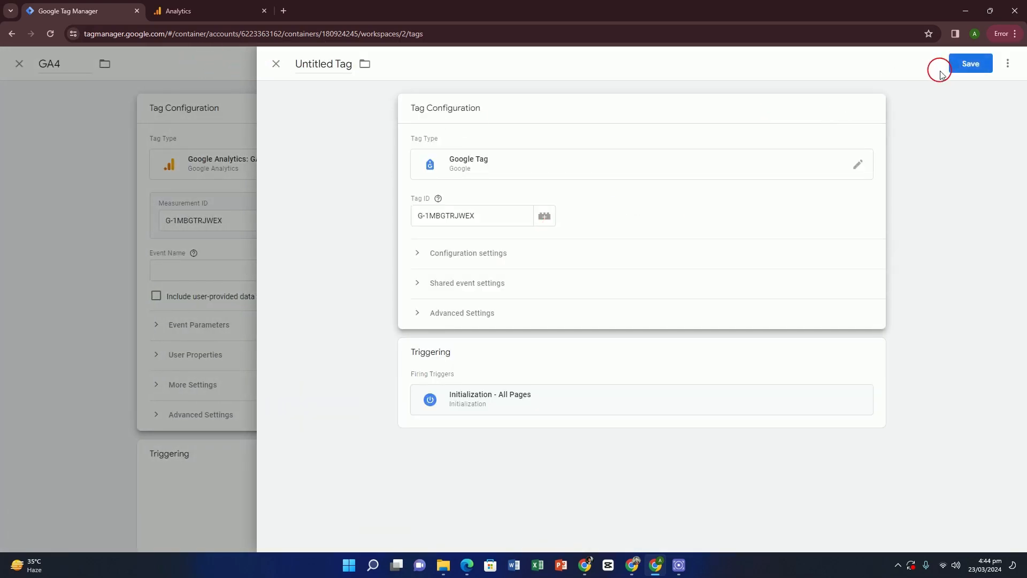
double_click(316, 63)
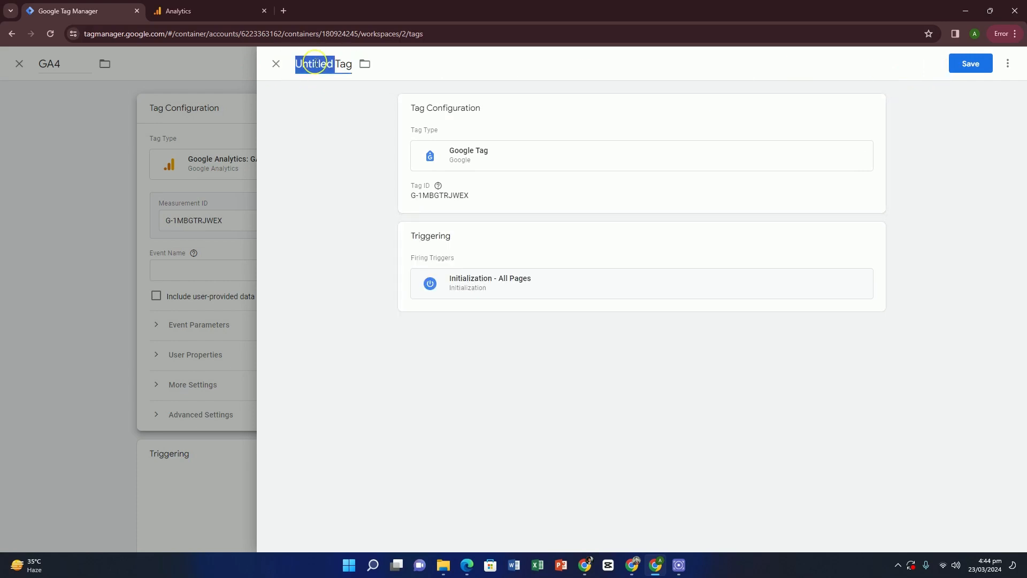
key(Escape)
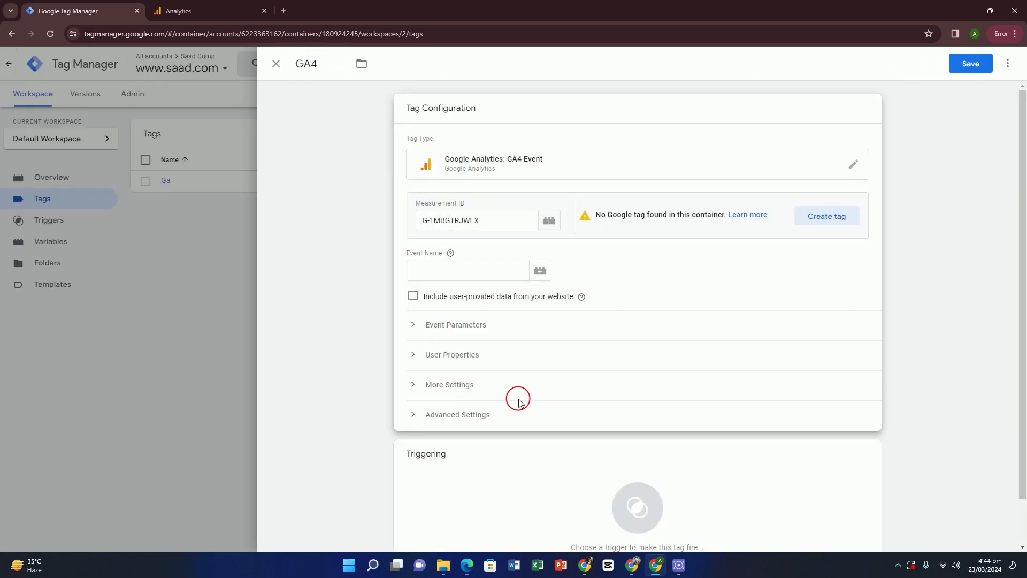
Assign the All Pages page view trigger to the GA4 event tag, save the tag and close it.
scroll(577, 396, down, 1)
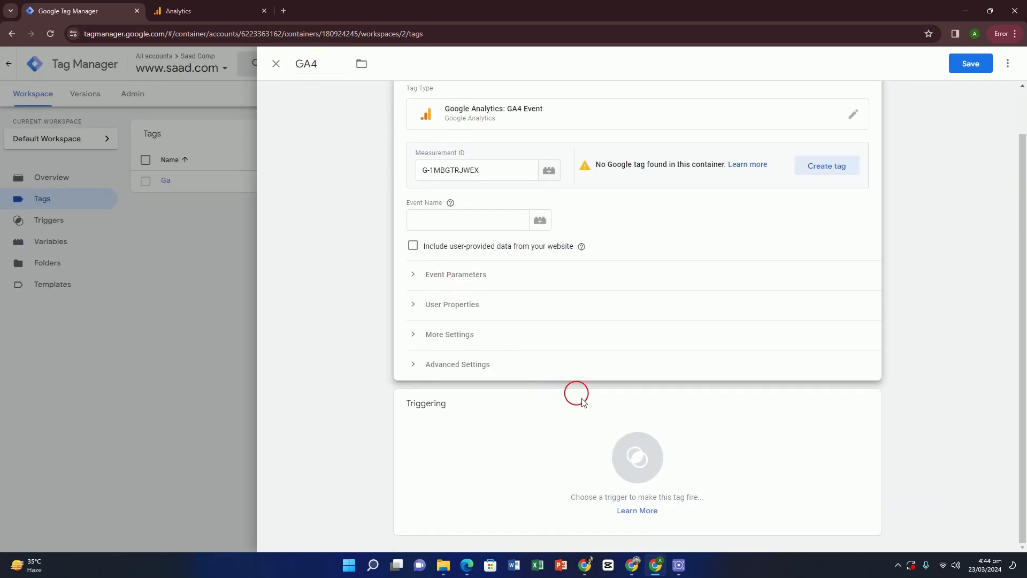
click(645, 461)
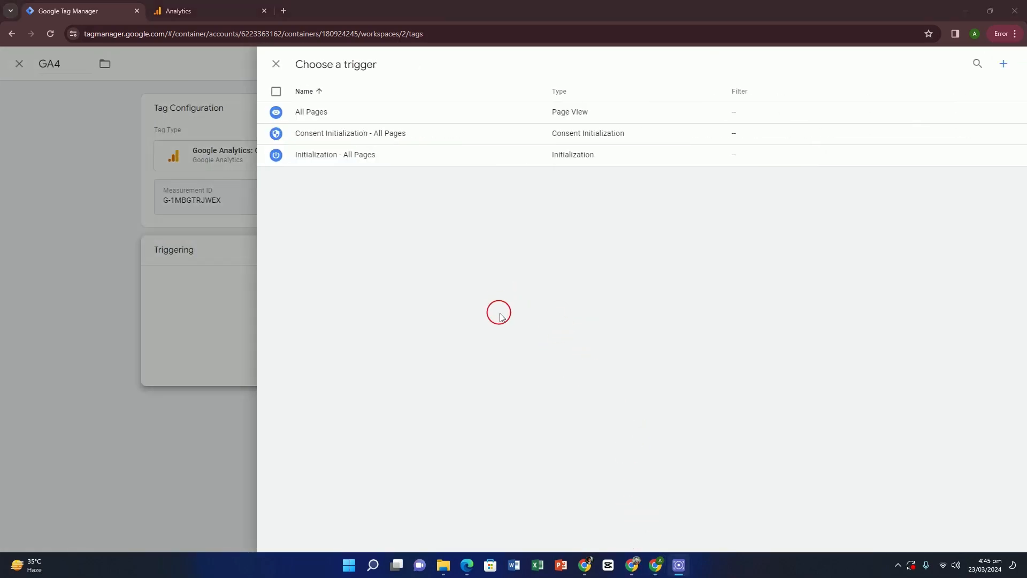
click(313, 113)
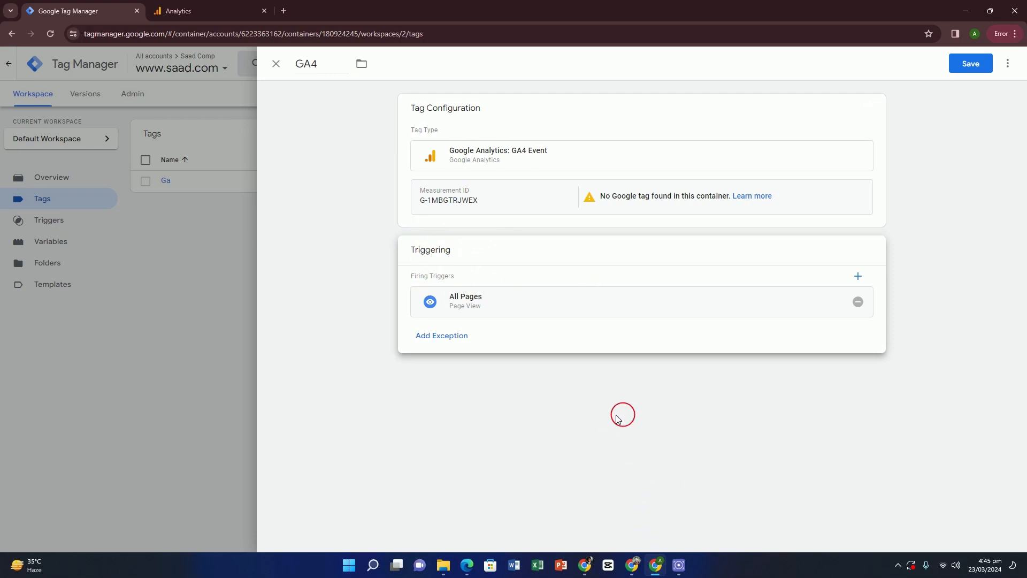
click(642, 536)
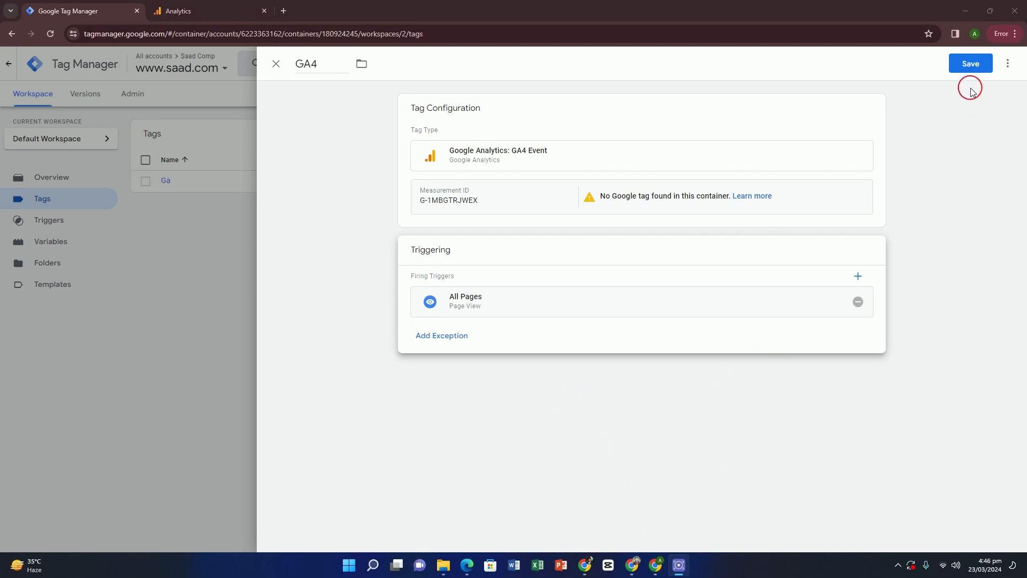
click(971, 64)
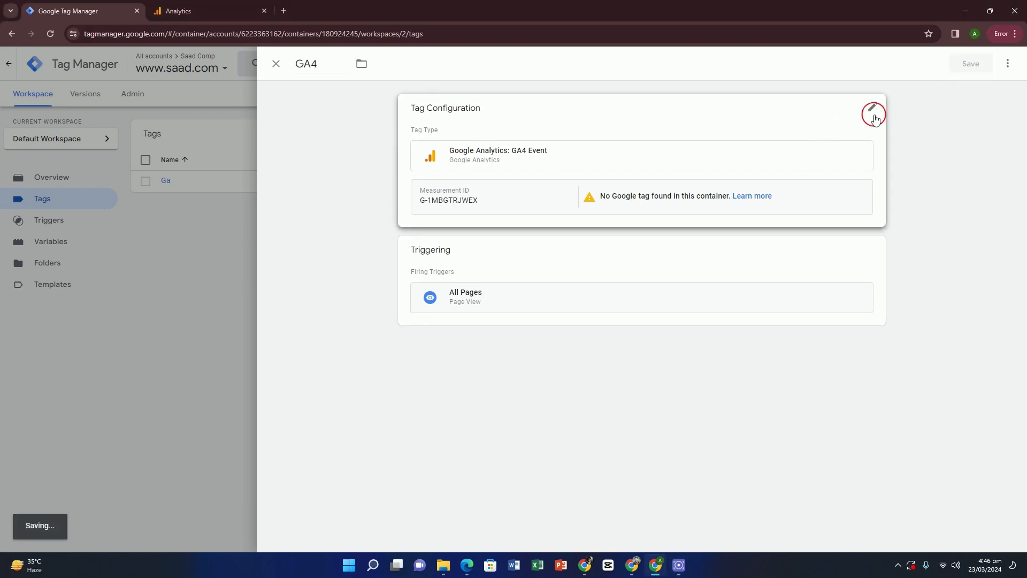
click(276, 64)
Submit the workspace changes and publish them to the Live environment, skipping the version name and description.
click(996, 94)
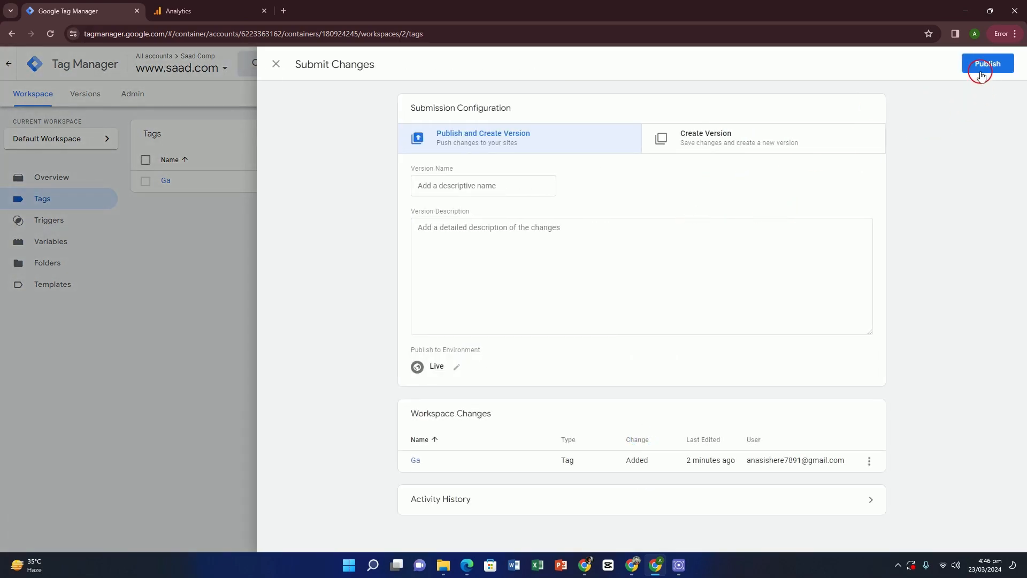
click(981, 74)
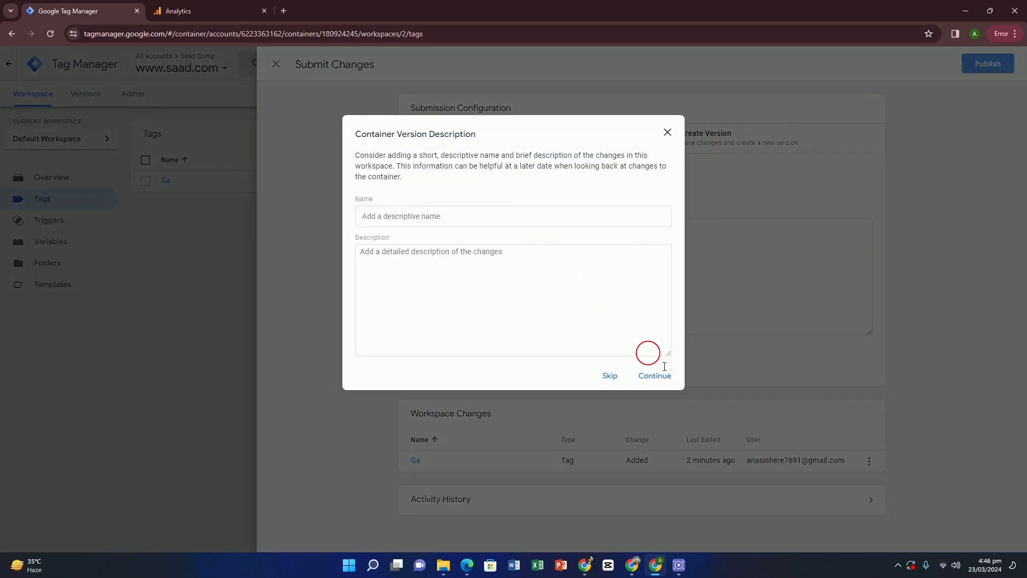
click(605, 378)
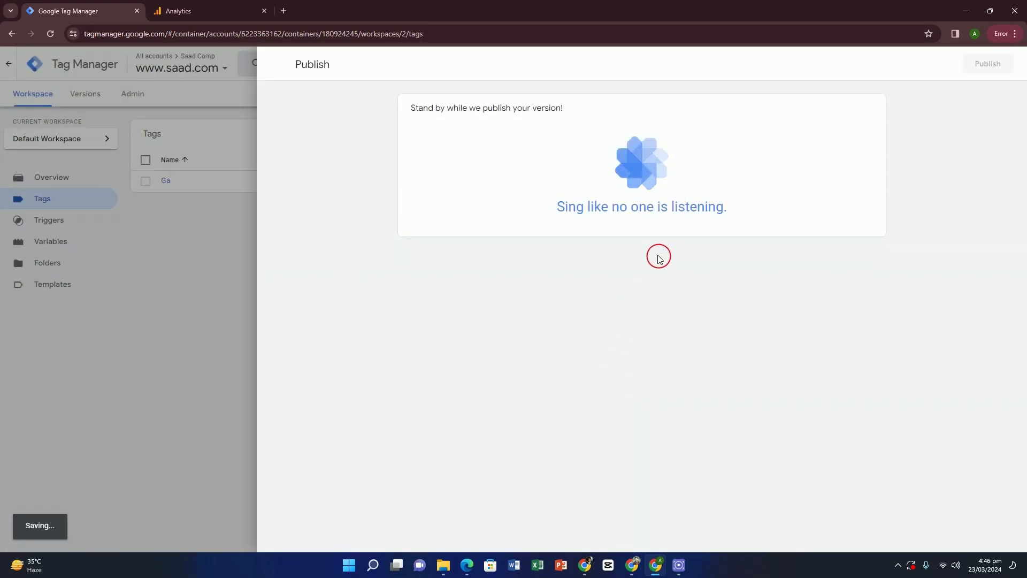